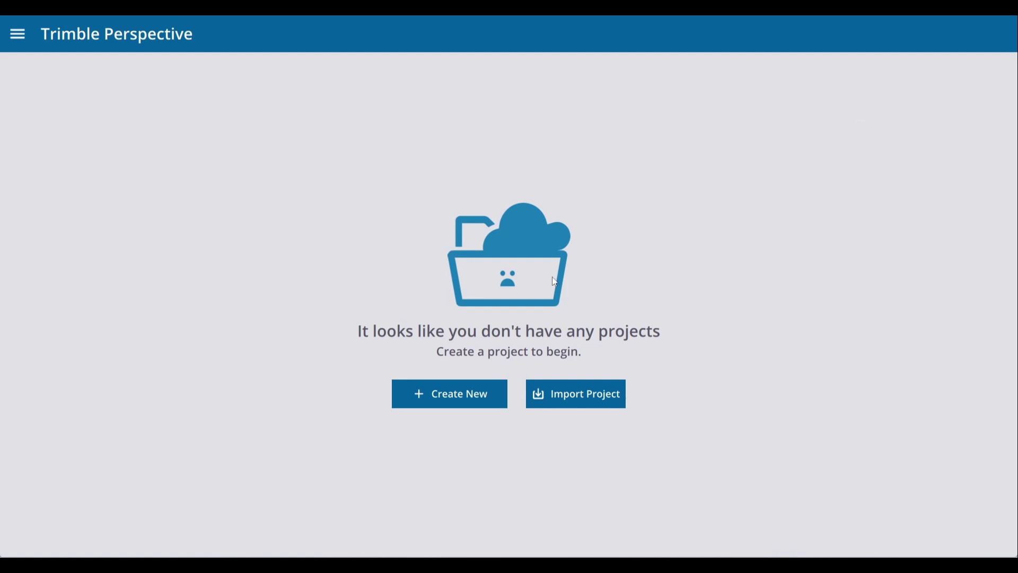
Create a new project with Playground as both its name and description
{"action": "left_click", "coordinate": [445, 405]}
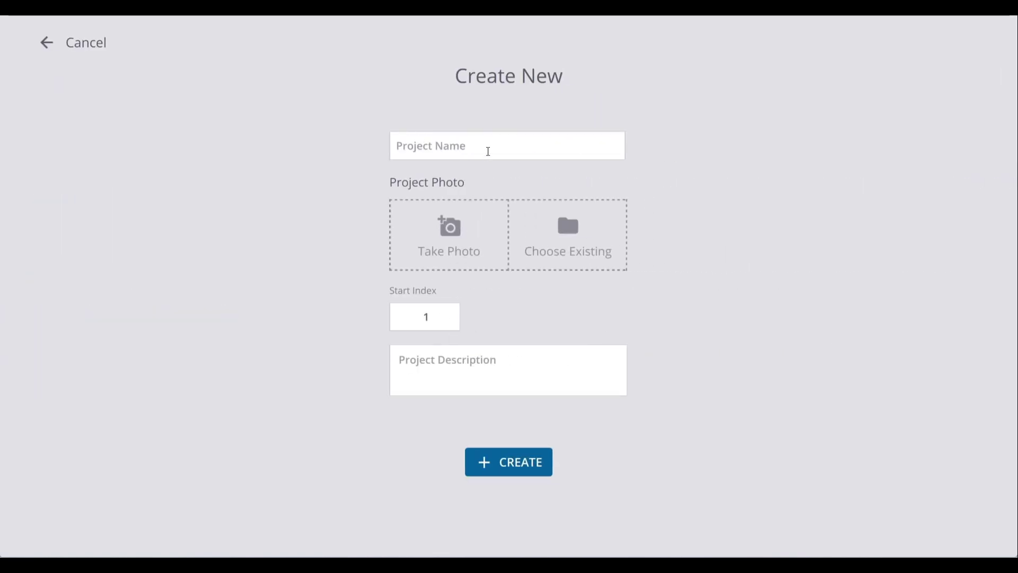
{"action": "left_click", "coordinate": [490, 144]}
{"action": "type", "text": "P"}
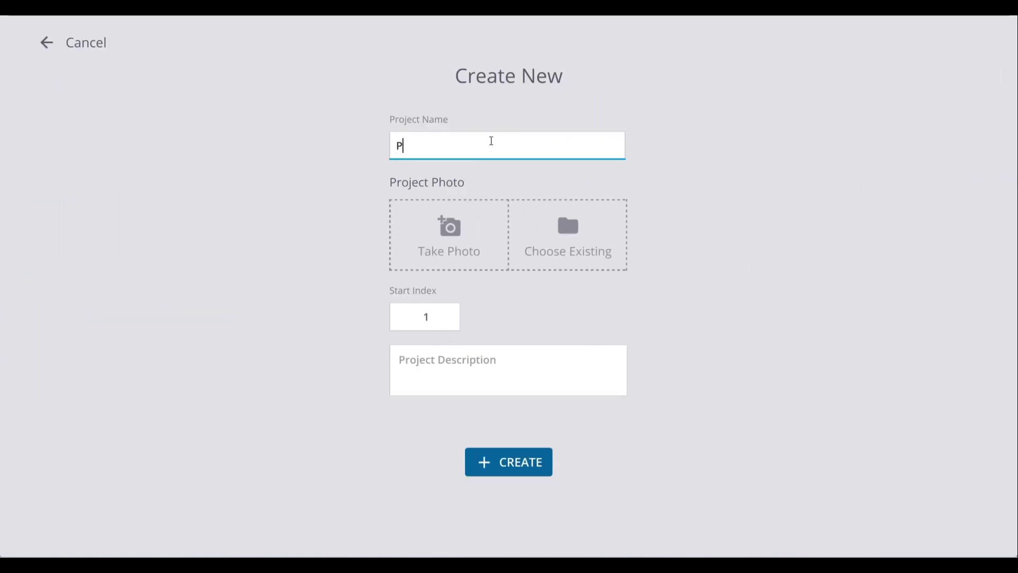
{"action": "type", "text": "layground"}
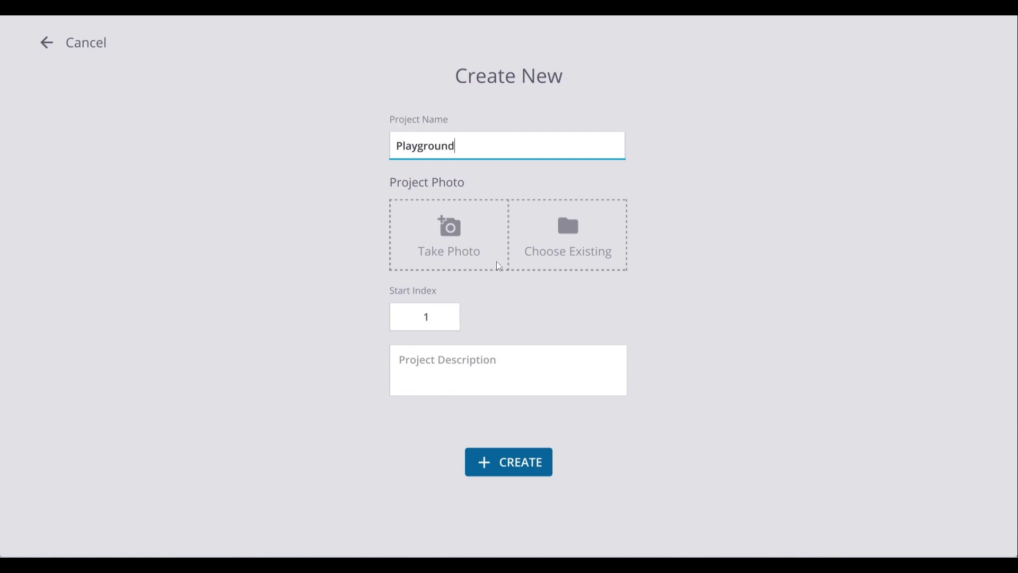
{"action": "left_click", "coordinate": [481, 369]}
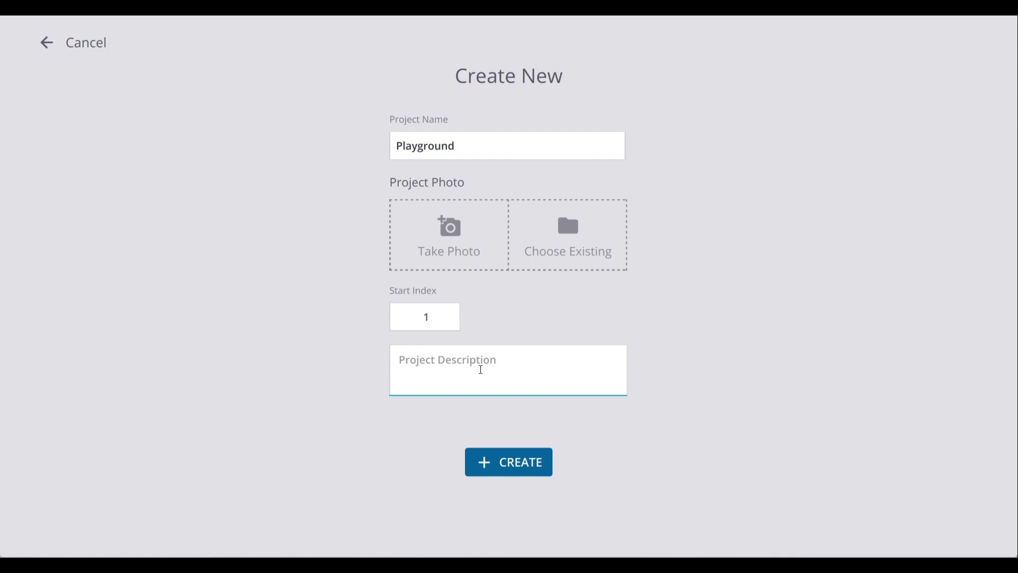
{"action": "type", "text": "Playground"}
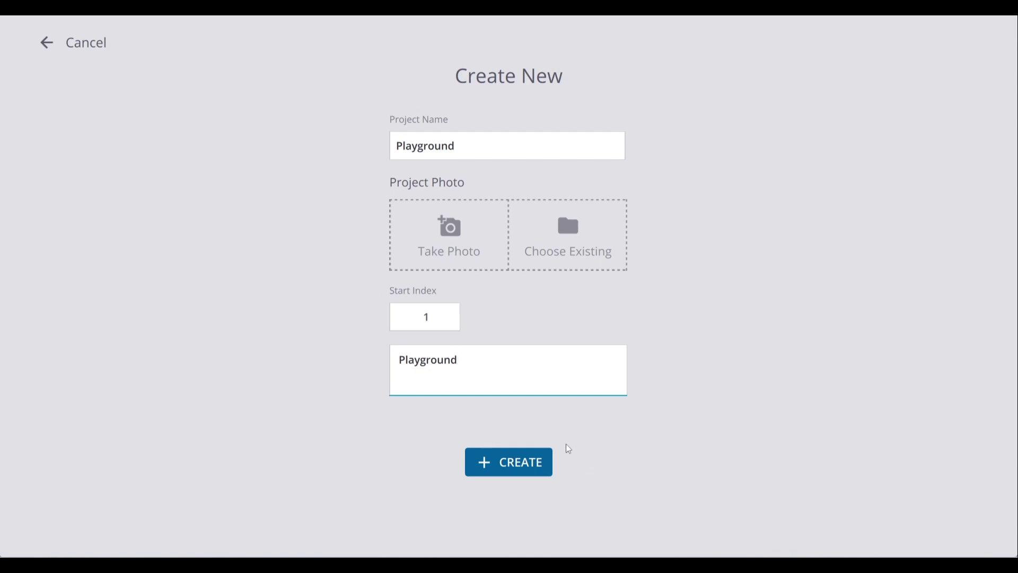
{"action": "left_click", "coordinate": [508, 464]}
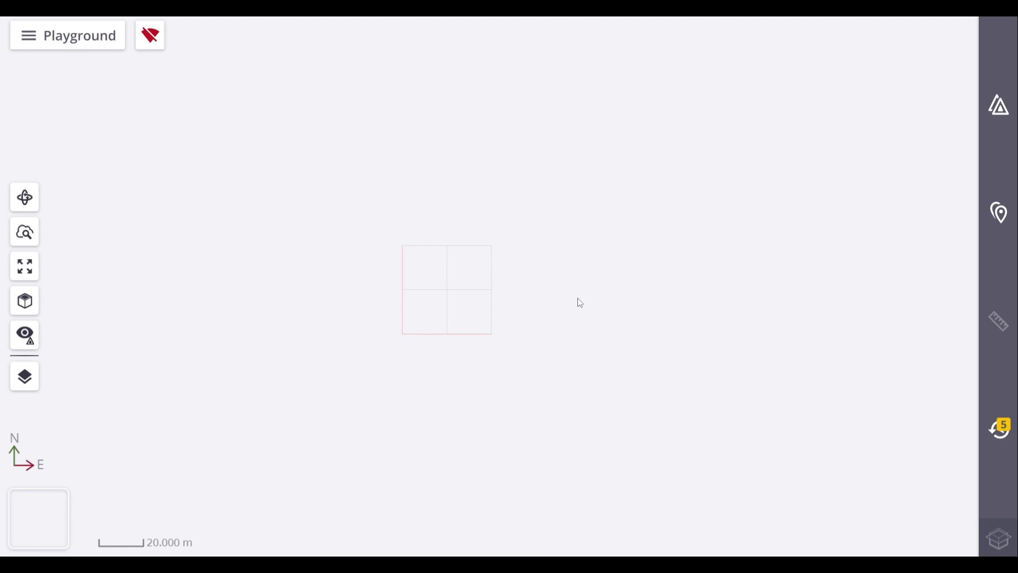
Connect to the TRIMBLE-X9-01021 scanner from the Connections list
{"action": "left_click", "coordinate": [157, 41]}
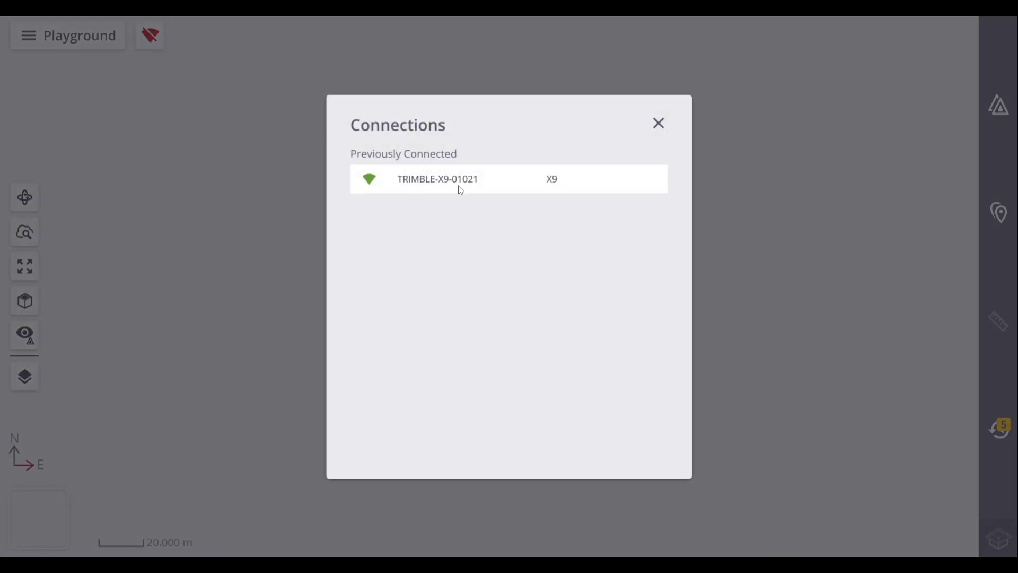
{"action": "left_click", "coordinate": [472, 185]}
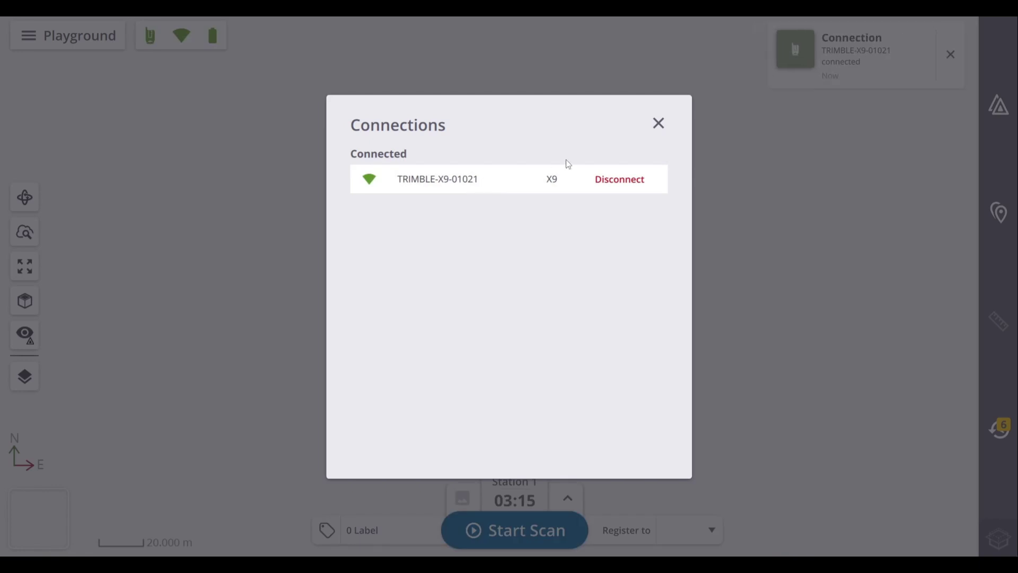
{"action": "left_click", "coordinate": [659, 123]}
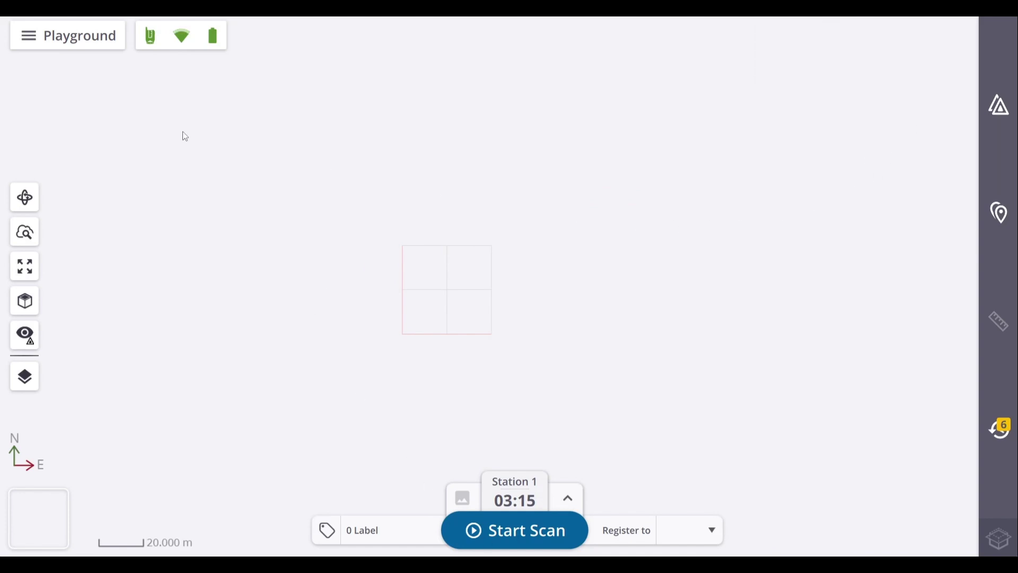
{"action": "left_click", "coordinate": [182, 37]}
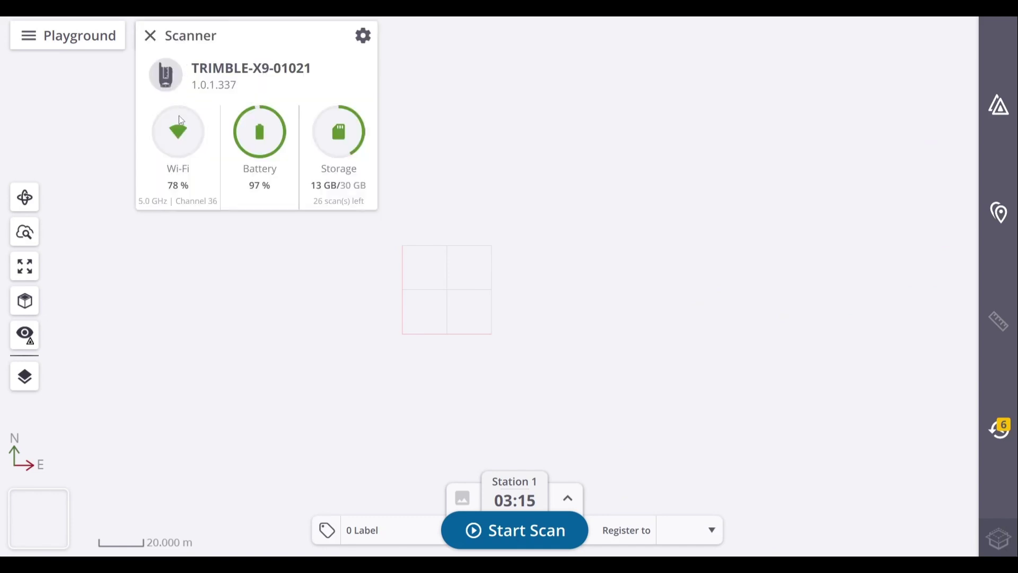
{"action": "left_click", "coordinate": [181, 133]}
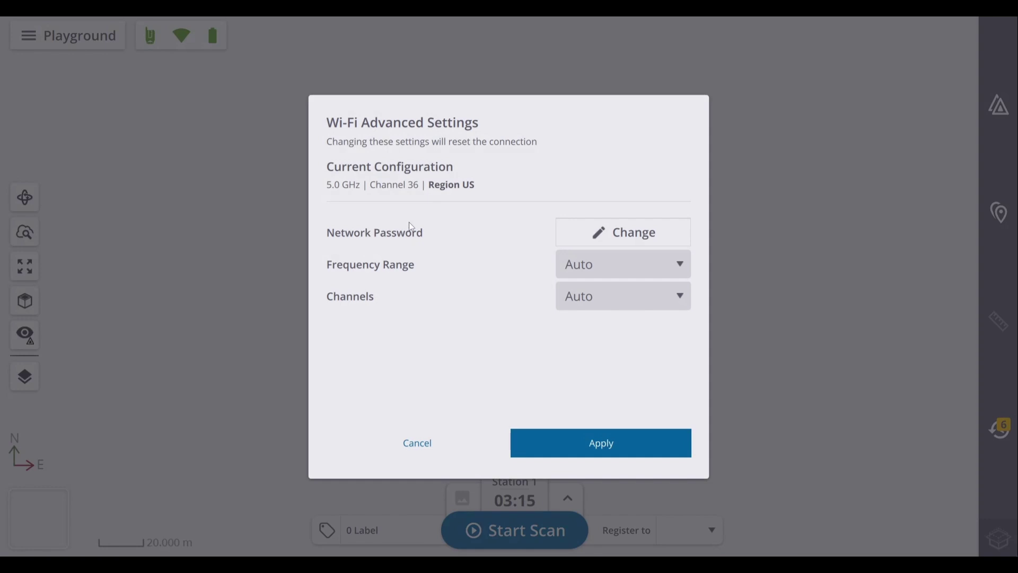
{"action": "left_click", "coordinate": [599, 236]}
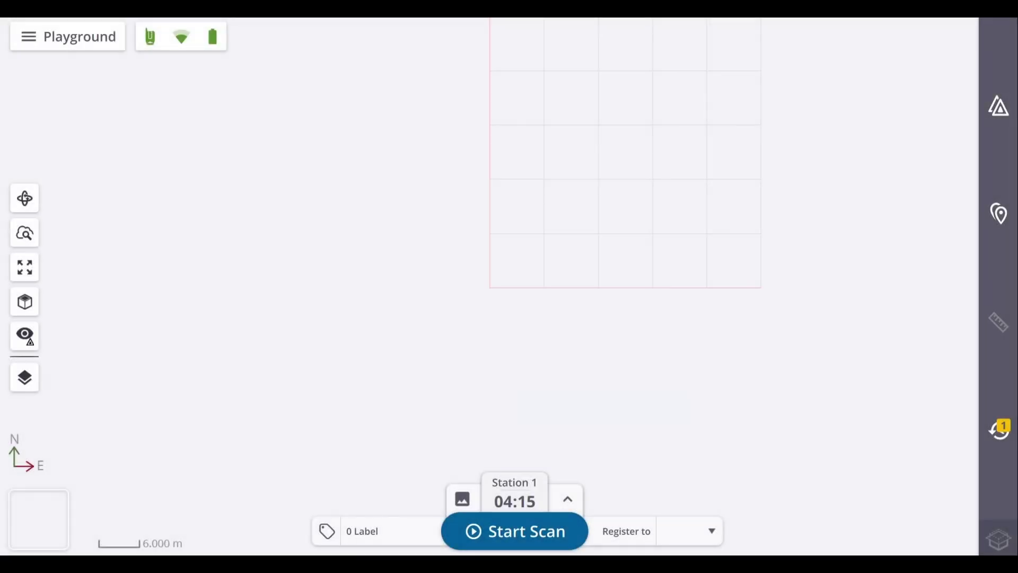
Open Station 1 scan settings, keeping 4 Minutes scan time and High Speed mode
{"action": "left_click", "coordinate": [568, 499]}
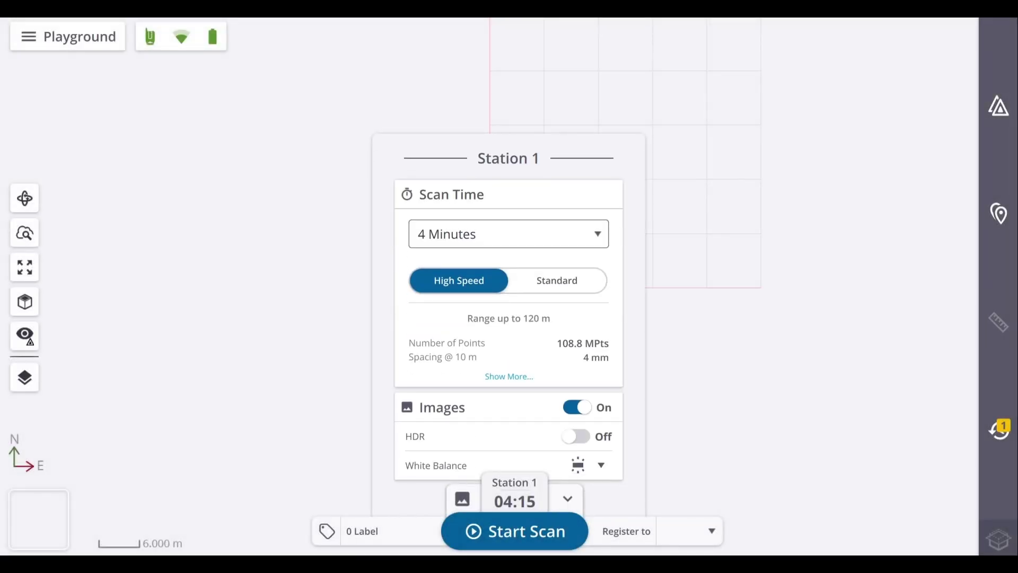
{"action": "left_click", "coordinate": [597, 234]}
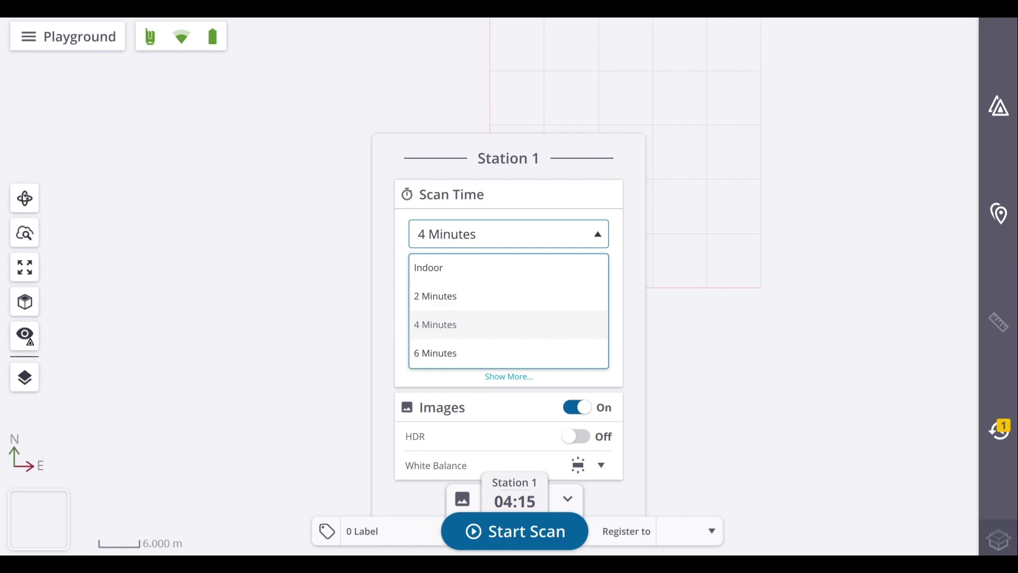
{"action": "key", "text": "Escape"}
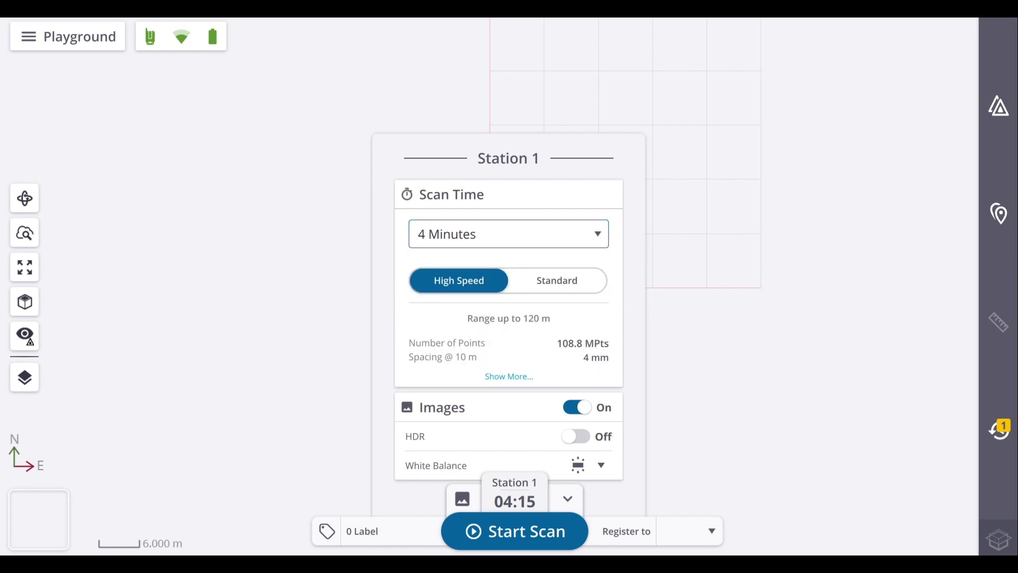
{"action": "left_click", "coordinate": [556, 280]}
{"action": "left_click", "coordinate": [458, 280]}
Review extra point spacing, leaving HDR off, white balance unchanged and duration at 4 Minutes
{"action": "left_click", "coordinate": [509, 375]}
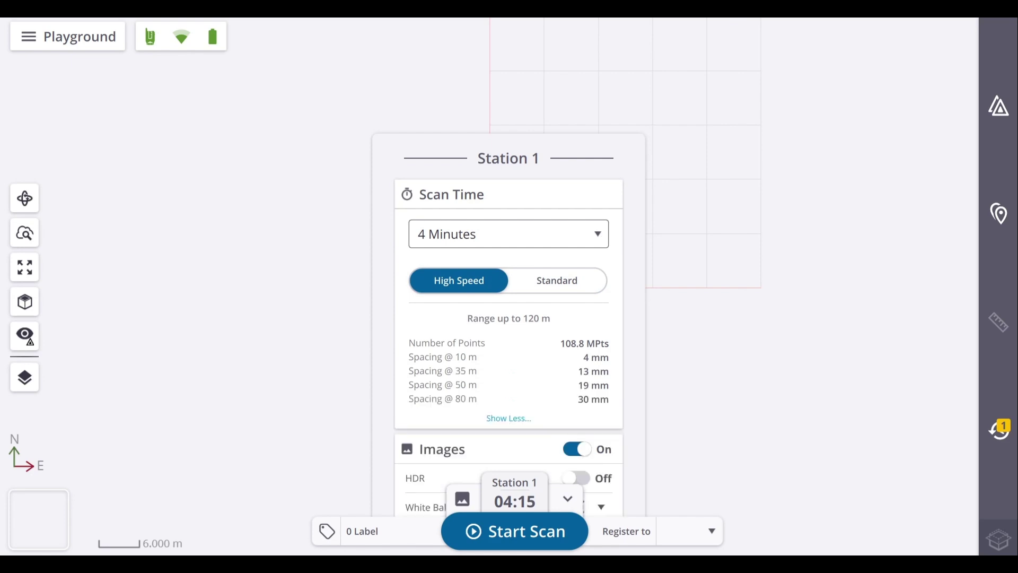
{"action": "left_click", "coordinate": [509, 418]}
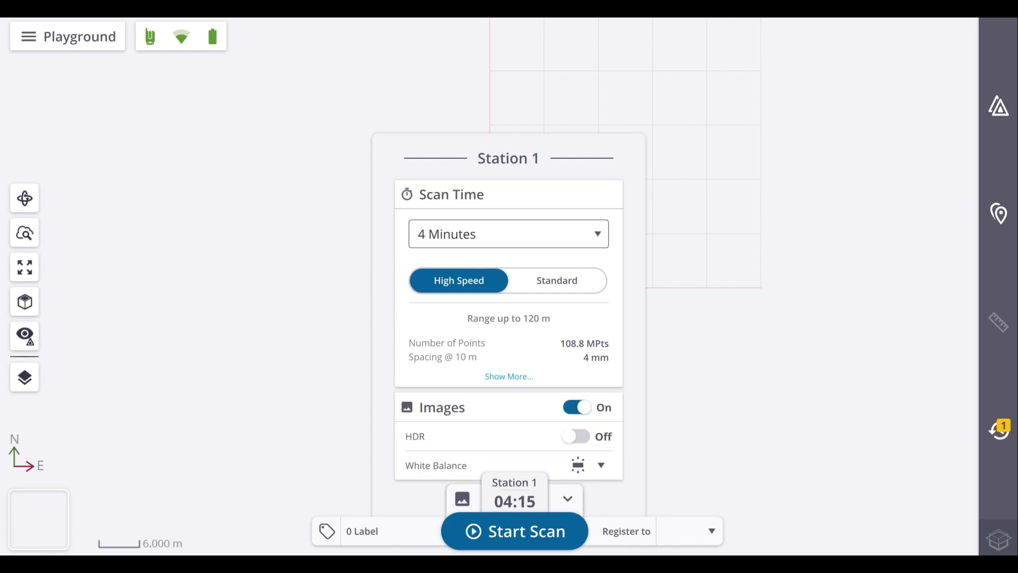
{"action": "left_click", "coordinate": [576, 436]}
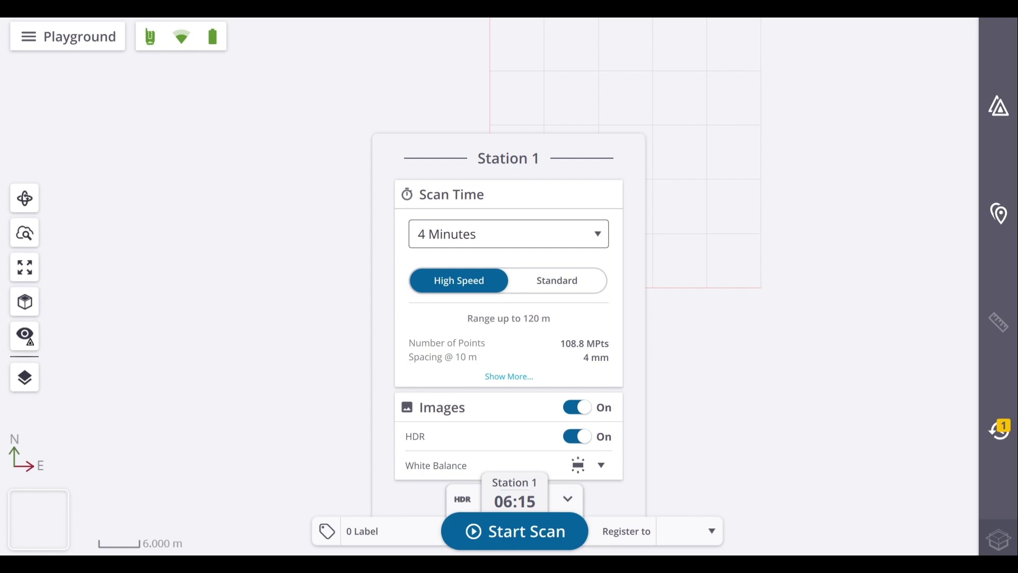
{"action": "left_click", "coordinate": [577, 436]}
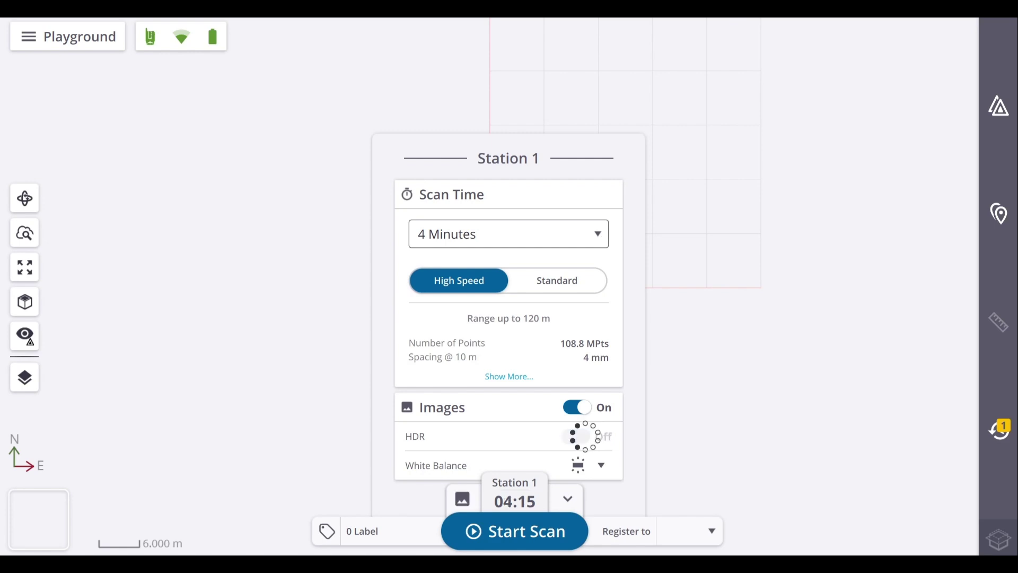
{"action": "left_click", "coordinate": [586, 465]}
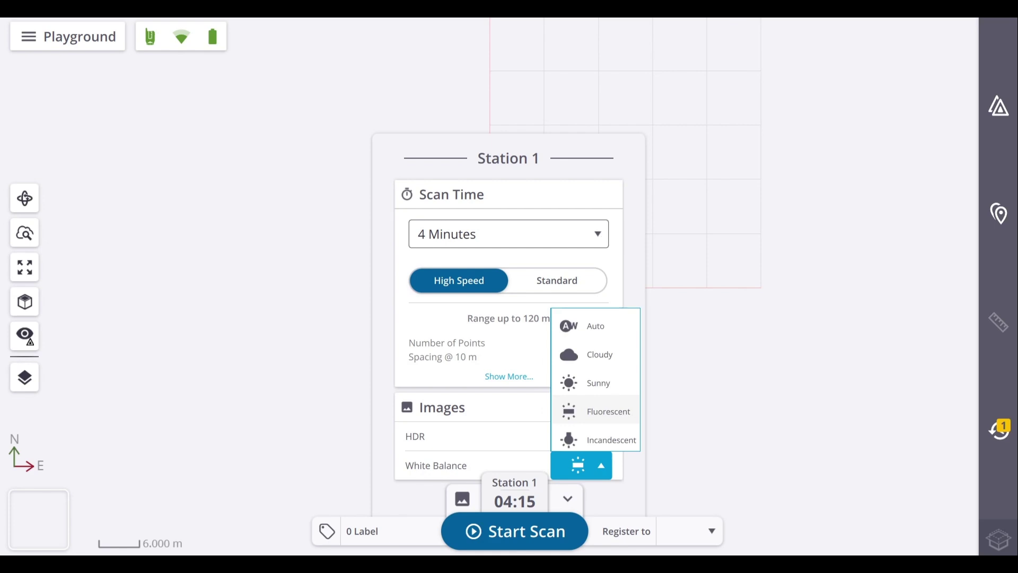
{"action": "key", "text": "Escape"}
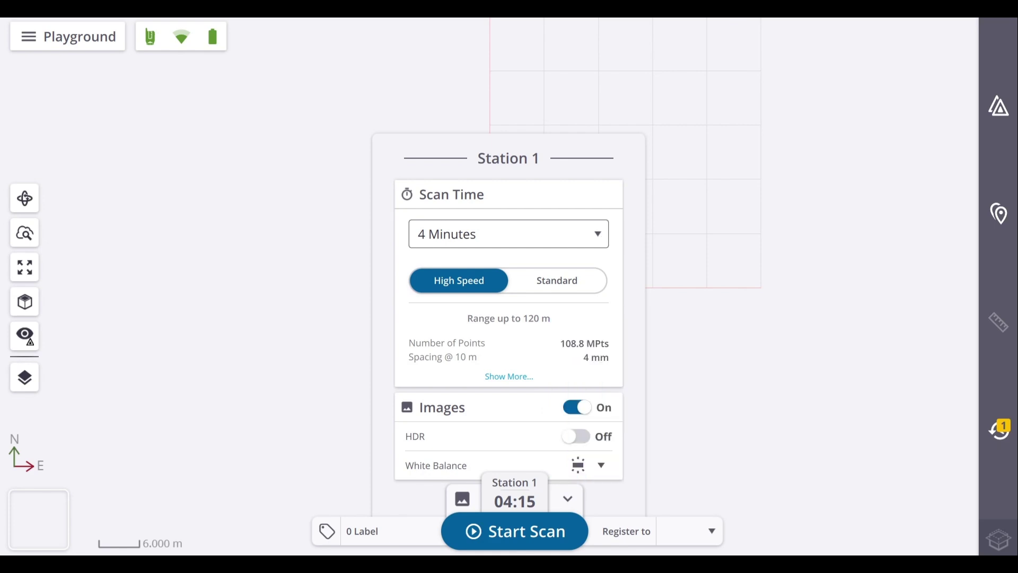
{"action": "left_click", "coordinate": [508, 234]}
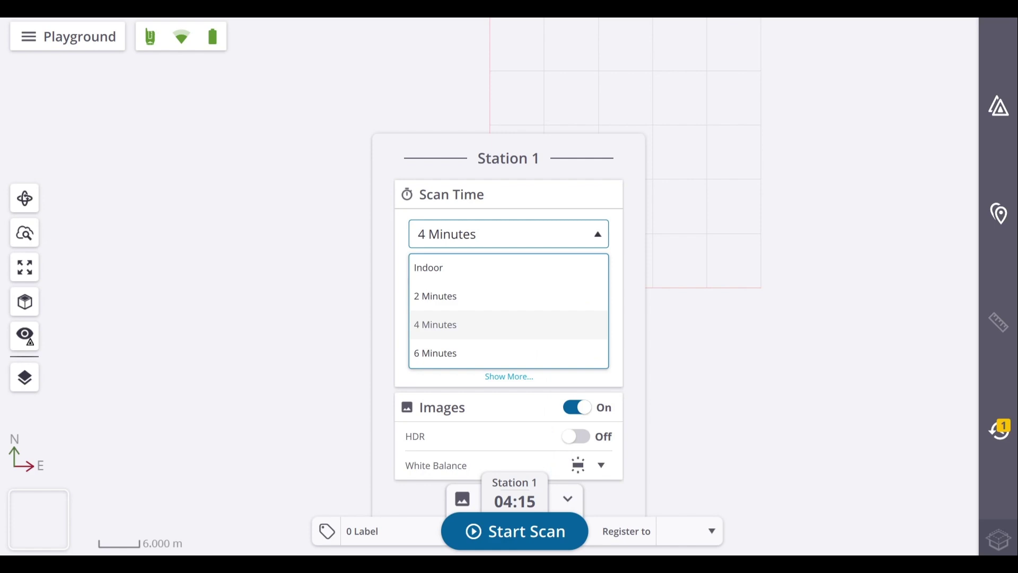
{"action": "key", "text": "Escape"}
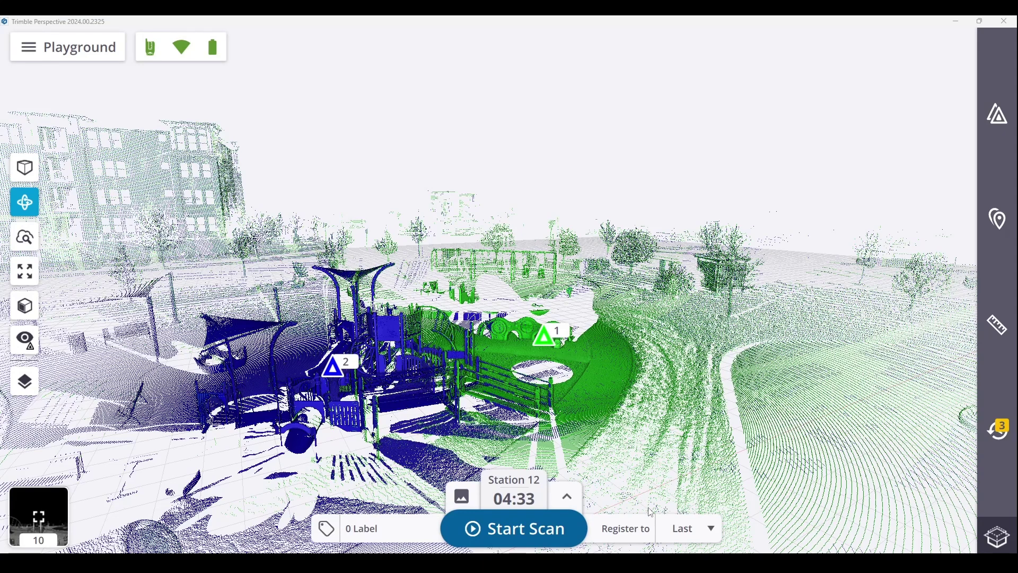
Start registering station 1 from its actions menu
{"action": "left_click", "coordinate": [692, 532]}
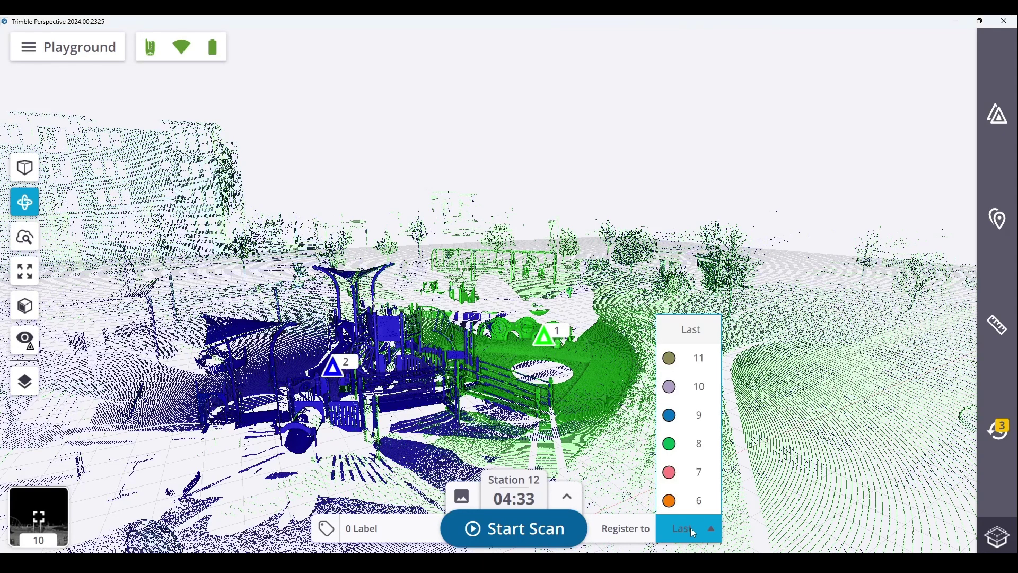
{"action": "left_click", "coordinate": [703, 531]}
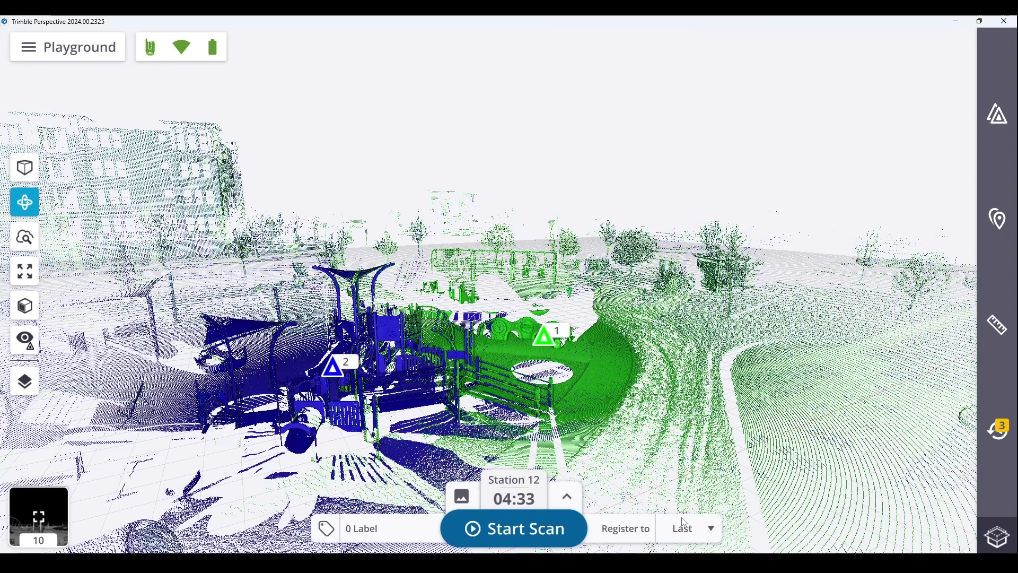
{"action": "left_click", "coordinate": [549, 343]}
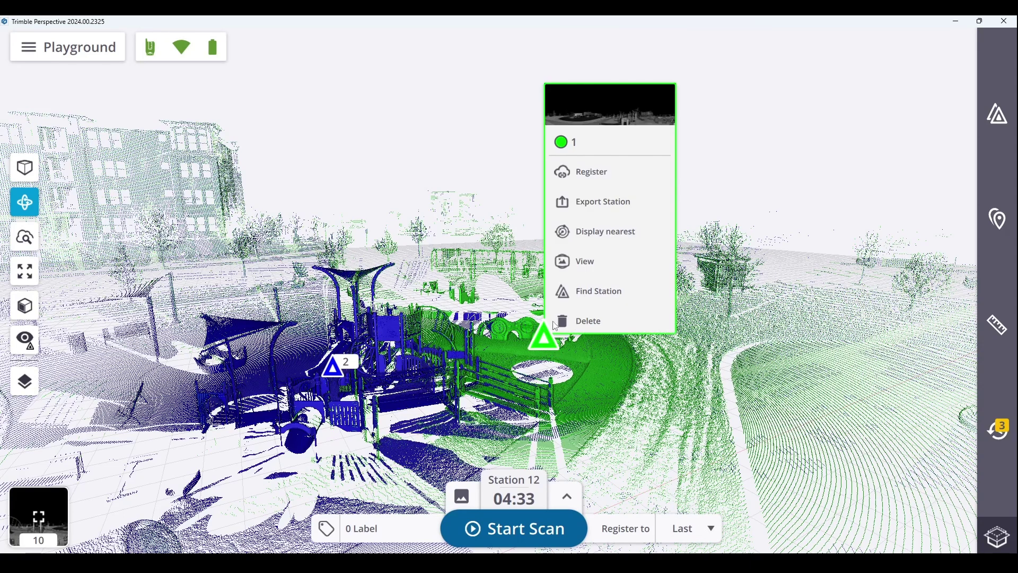
{"action": "left_click", "coordinate": [581, 175]}
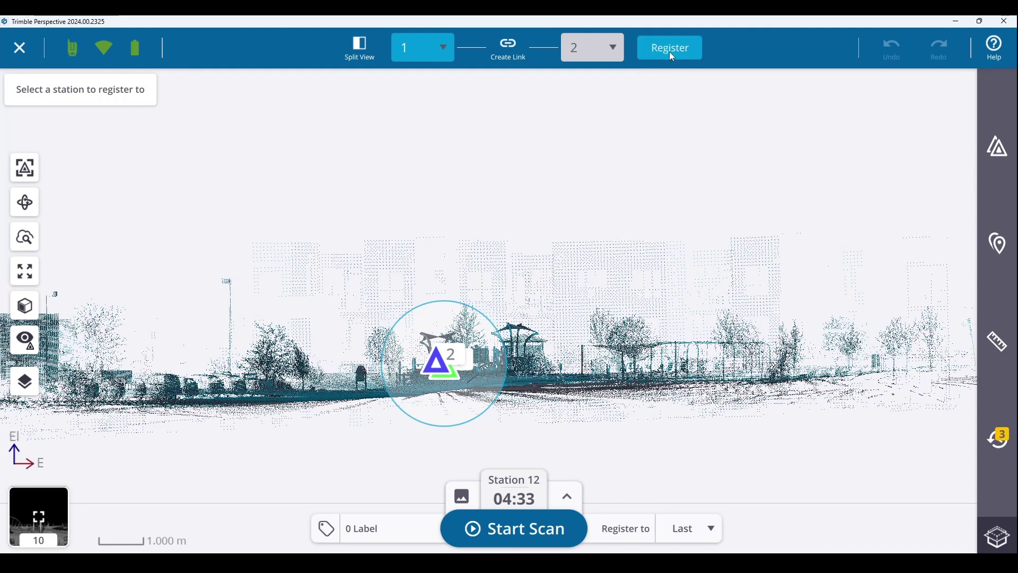
Register station 1 to station 2 and dismiss the Registration Complete notice
{"action": "left_click", "coordinate": [670, 53]}
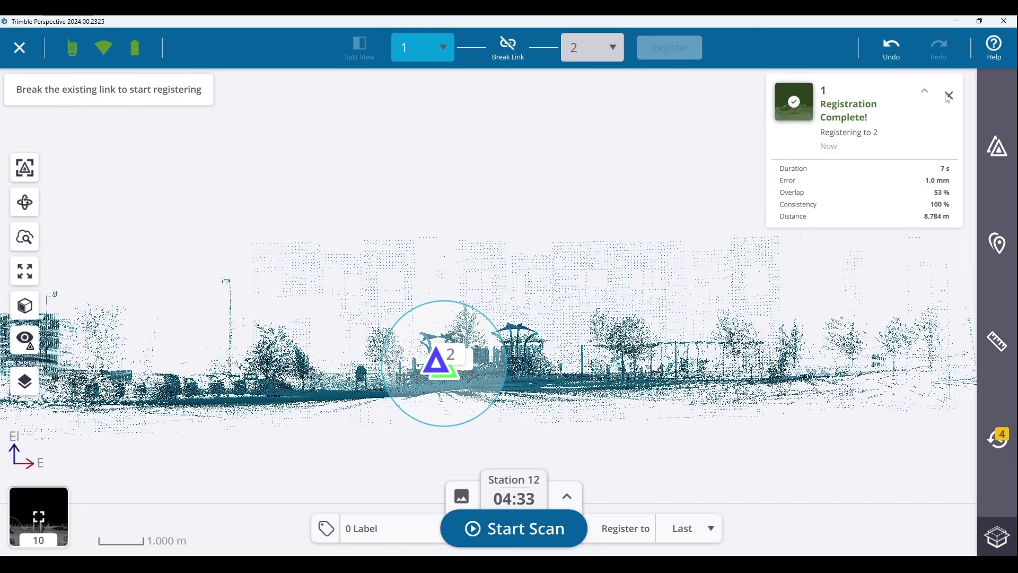
{"action": "left_click", "coordinate": [949, 96]}
{"action": "scroll", "coordinate": [427, 366], "scroll_direction": "up", "scroll_amount": 10}
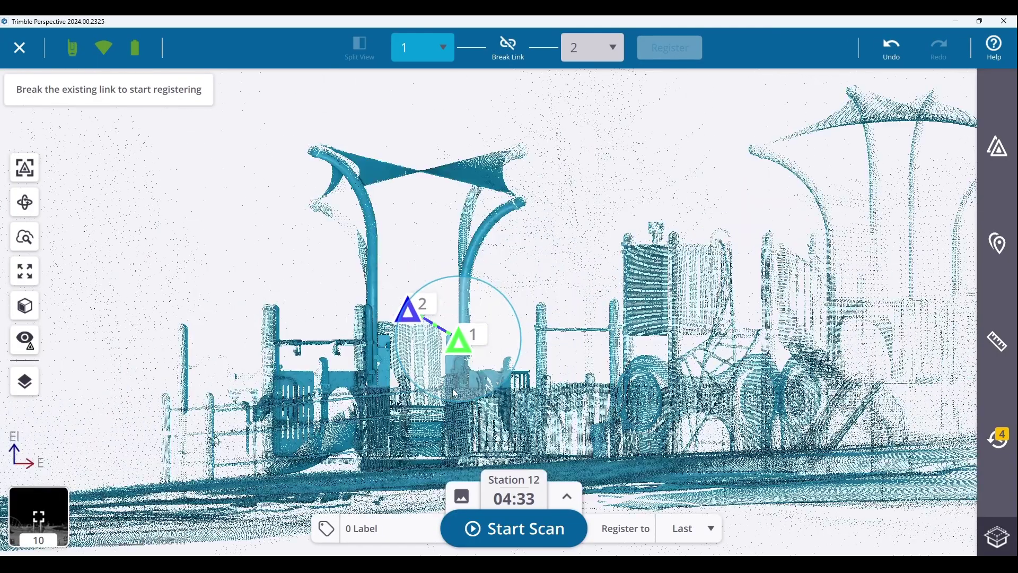
{"action": "scroll", "coordinate": [424, 292], "scroll_direction": "down", "scroll_amount": 5}
{"action": "scroll", "coordinate": [421, 289], "scroll_direction": "up", "scroll_amount": 3}
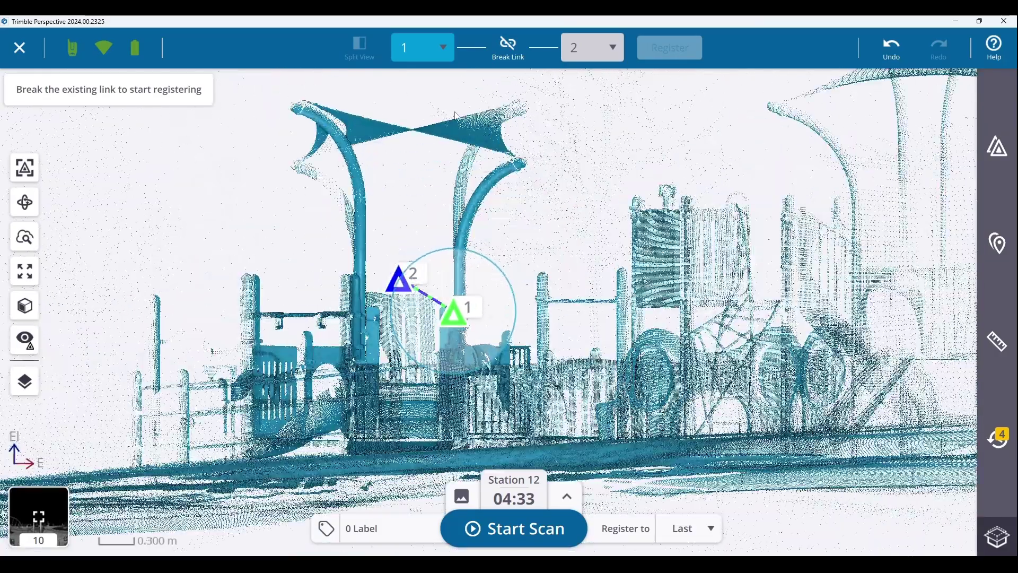
Break the station link and, in split view, mark the backpack as common point 1
{"action": "left_click", "coordinate": [512, 63]}
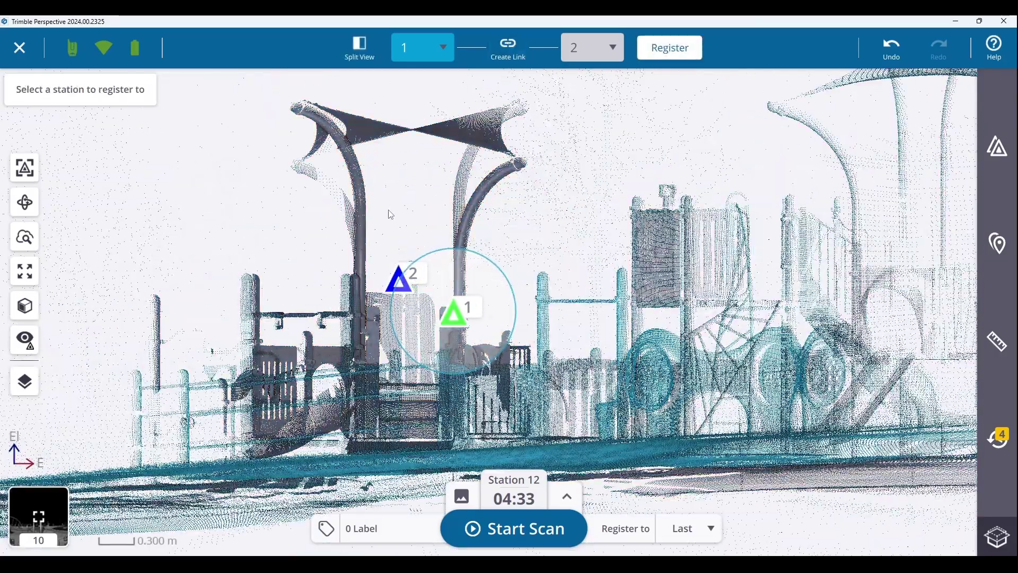
{"action": "left_click", "coordinate": [365, 44]}
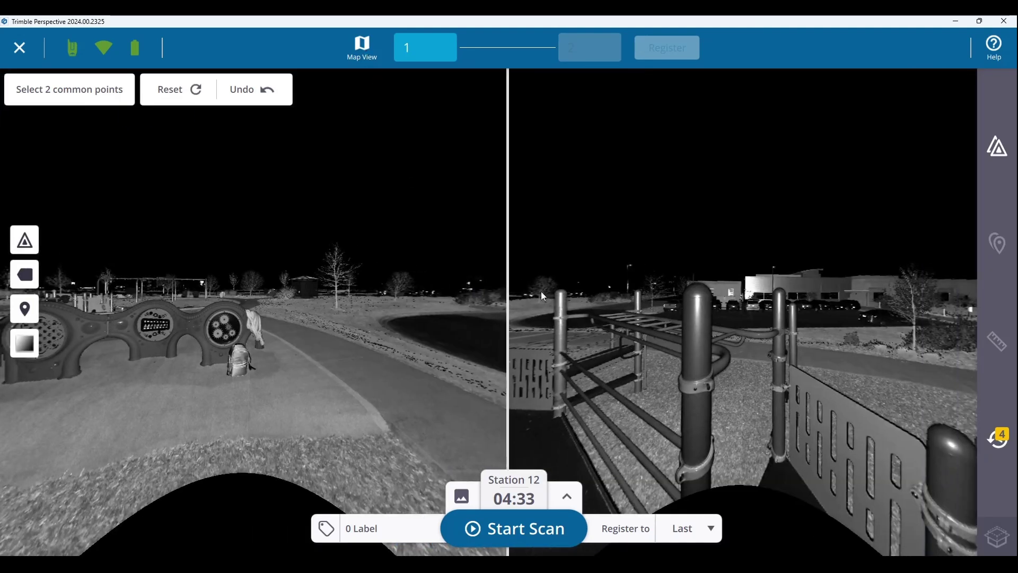
{"action": "left_click_drag", "start_coordinate": [191, 349], "coordinate": [258, 364]}
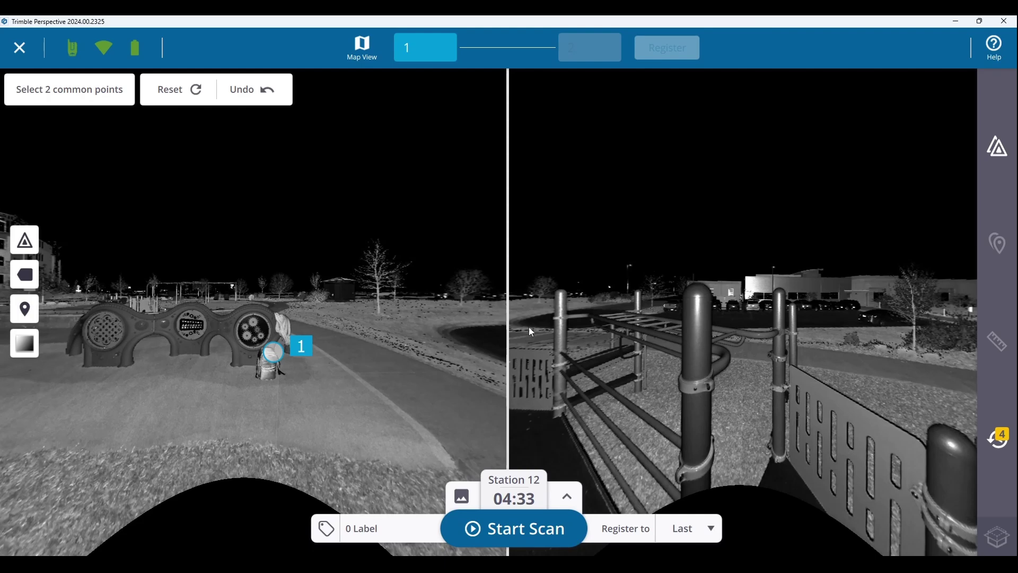
{"action": "left_click_drag", "start_coordinate": [529, 327], "coordinate": [672, 319]}
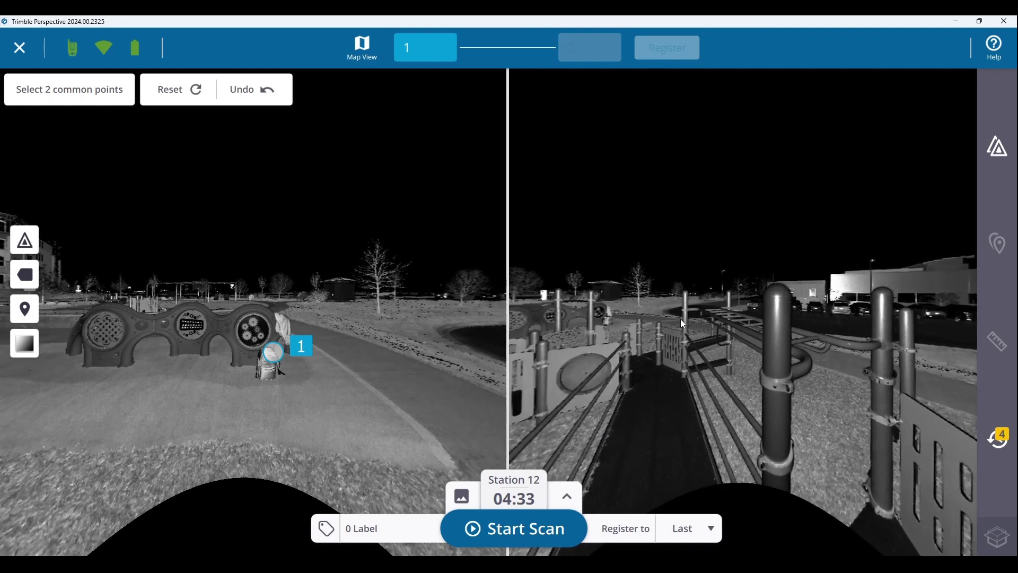
{"action": "scroll", "coordinate": [596, 313], "scroll_direction": "up", "scroll_amount": 3}
{"action": "scroll", "coordinate": [604, 312], "scroll_direction": "up", "scroll_amount": 4}
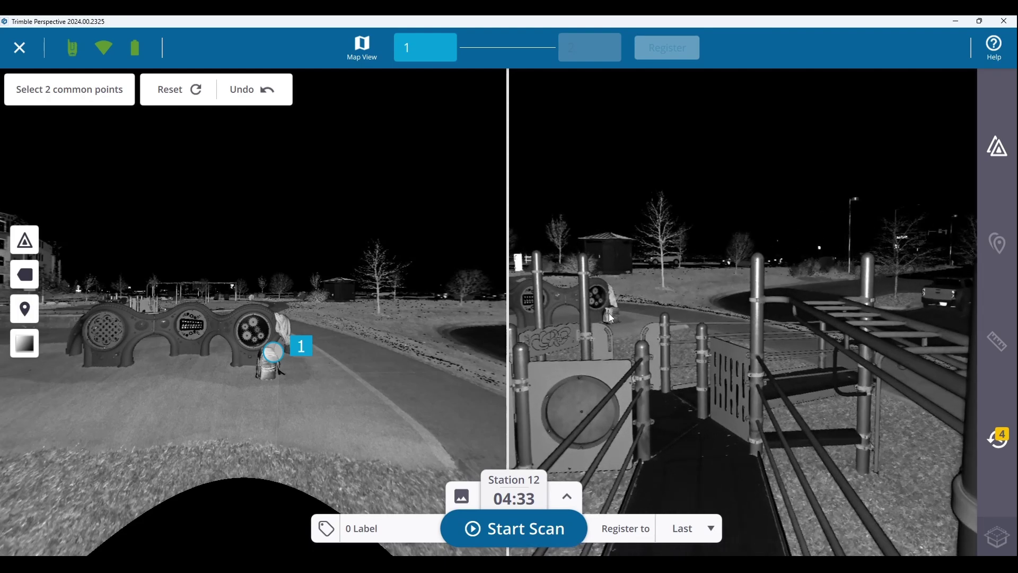
{"action": "scroll", "coordinate": [625, 313], "scroll_direction": "up", "scroll_amount": 3}
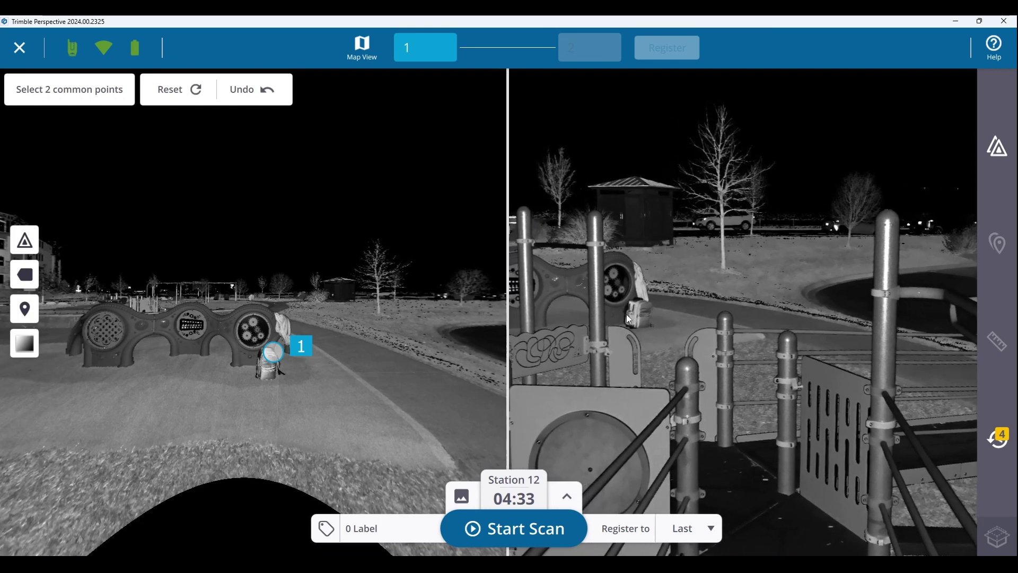
{"action": "left_click", "coordinate": [652, 306]}
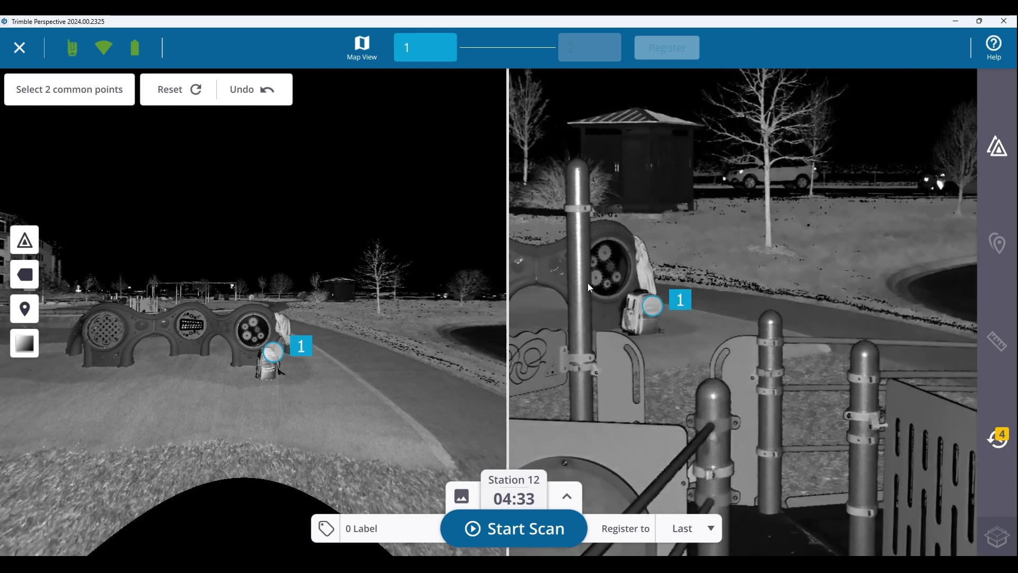
Mark the dotted disc as point 2 in both panoramas and register station 1 to 2
{"action": "left_click_drag", "start_coordinate": [587, 284], "coordinate": [765, 276]}
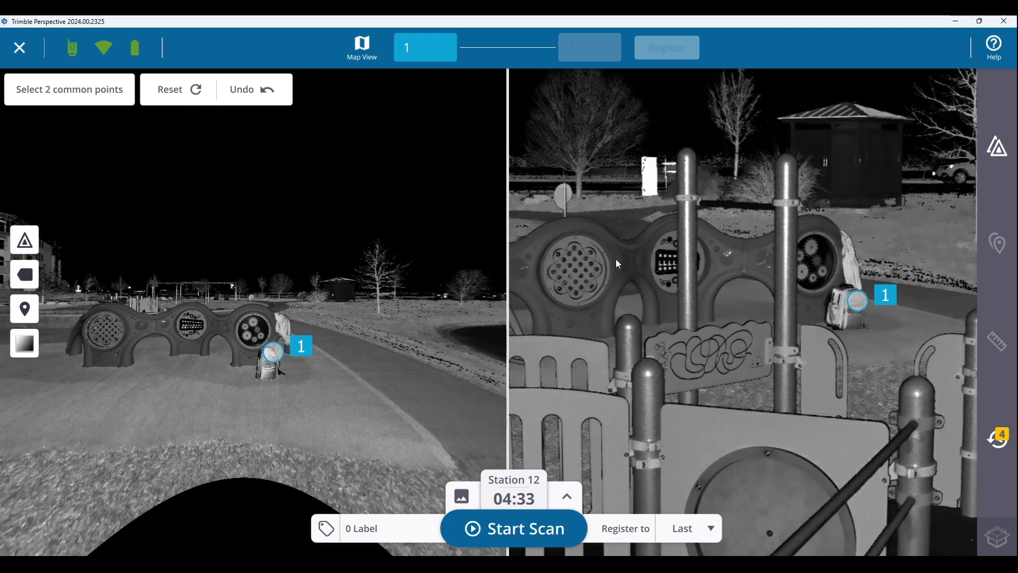
{"action": "left_click_drag", "start_coordinate": [616, 260], "coordinate": [693, 257]}
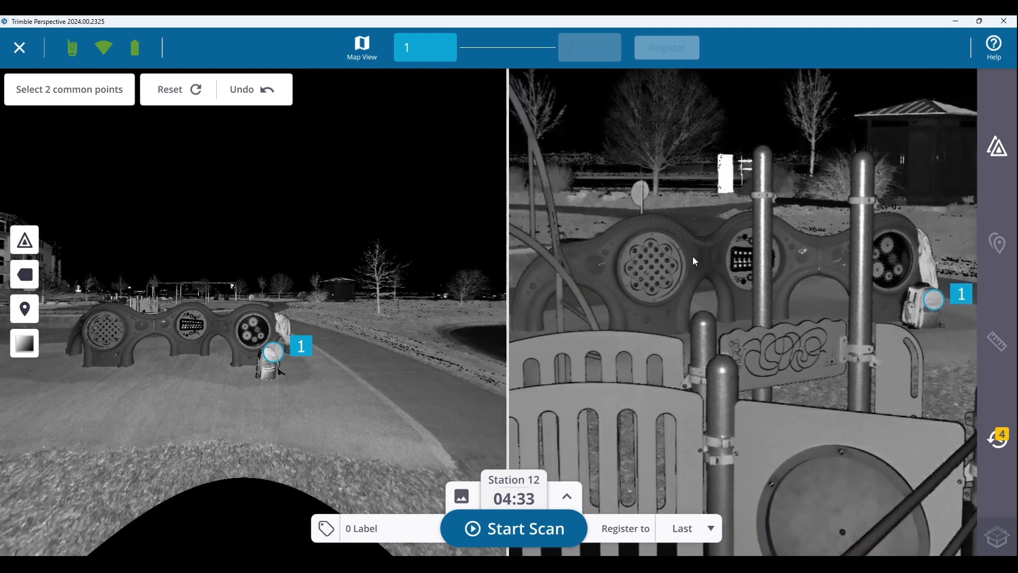
{"action": "left_click", "coordinate": [632, 251]}
{"action": "left_click_drag", "start_coordinate": [196, 329], "coordinate": [240, 319]}
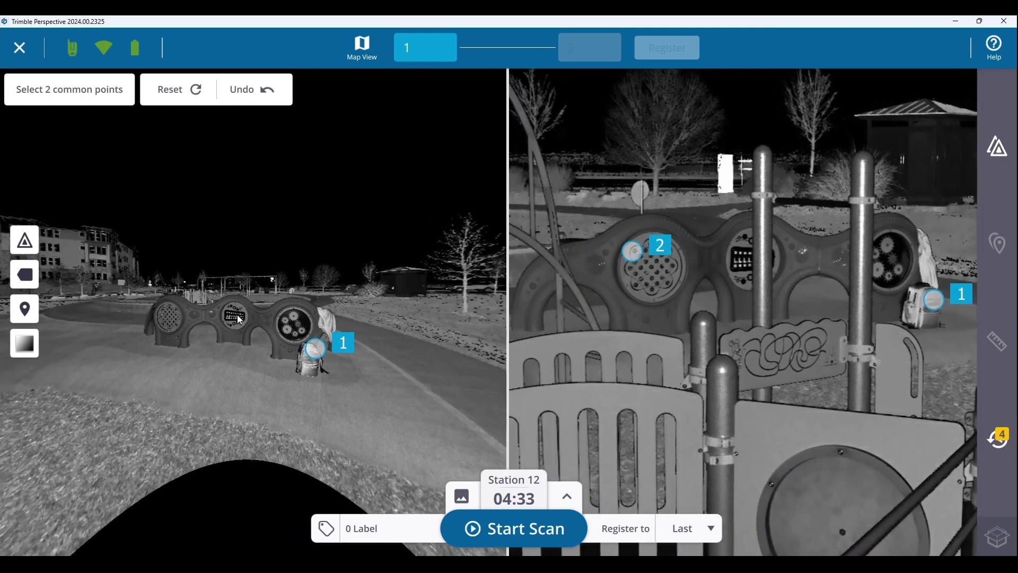
{"action": "scroll", "coordinate": [159, 312], "scroll_direction": "up", "scroll_amount": 5}
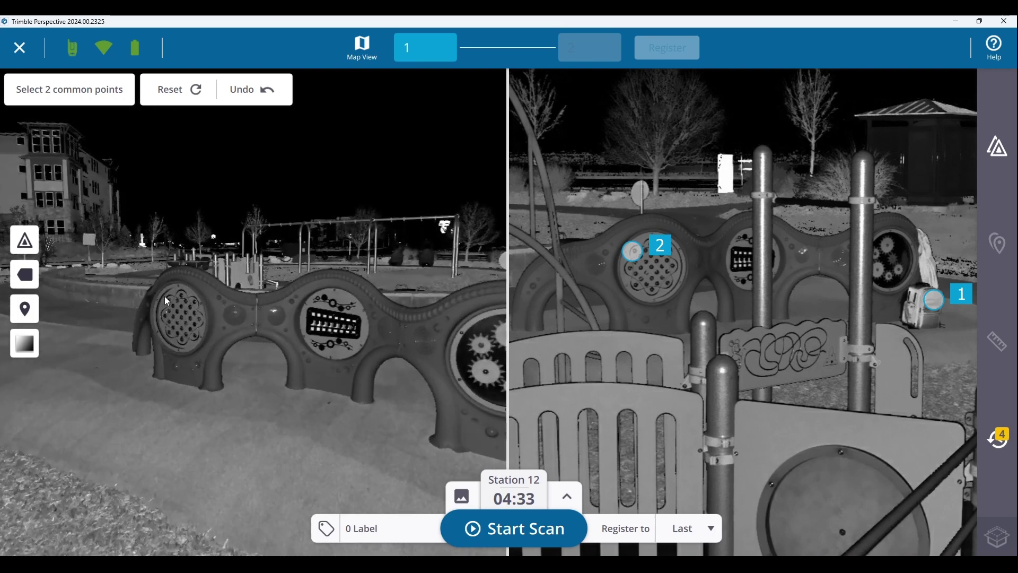
{"action": "left_click", "coordinate": [170, 298]}
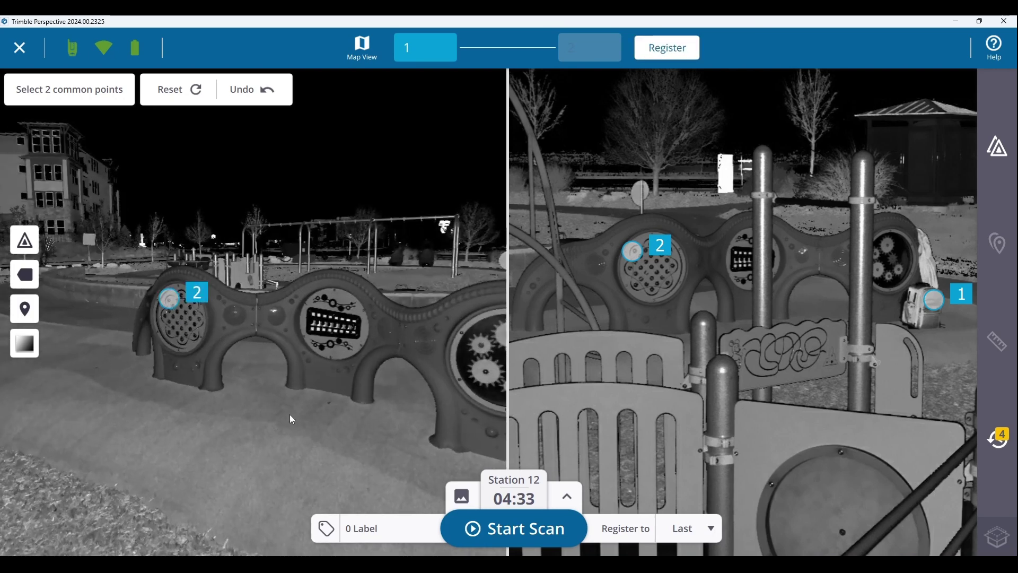
{"action": "left_click", "coordinate": [673, 42]}
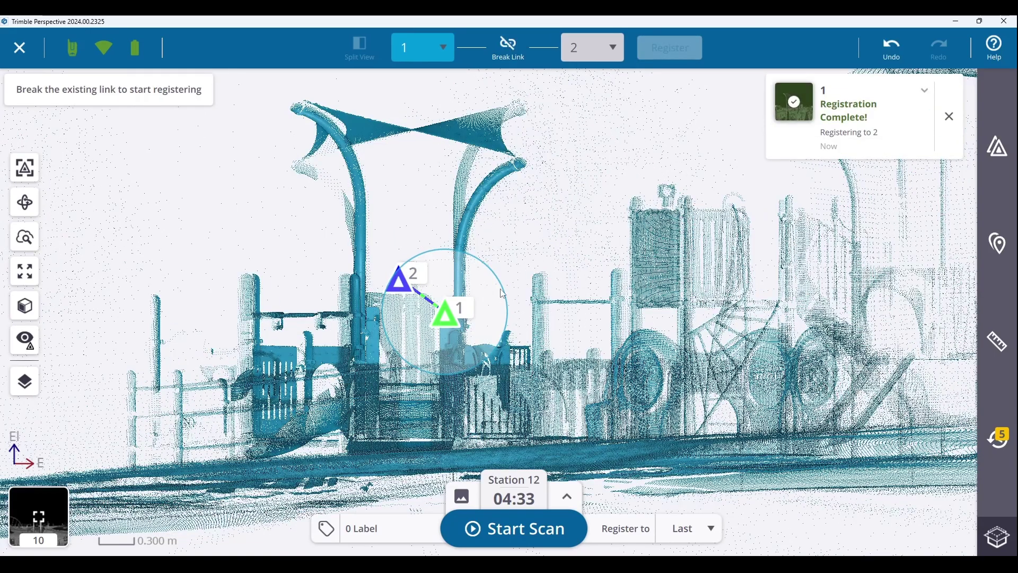
Exit registration mode back to the Playground project map
{"action": "scroll", "coordinate": [594, 315], "scroll_direction": "down", "scroll_amount": 3}
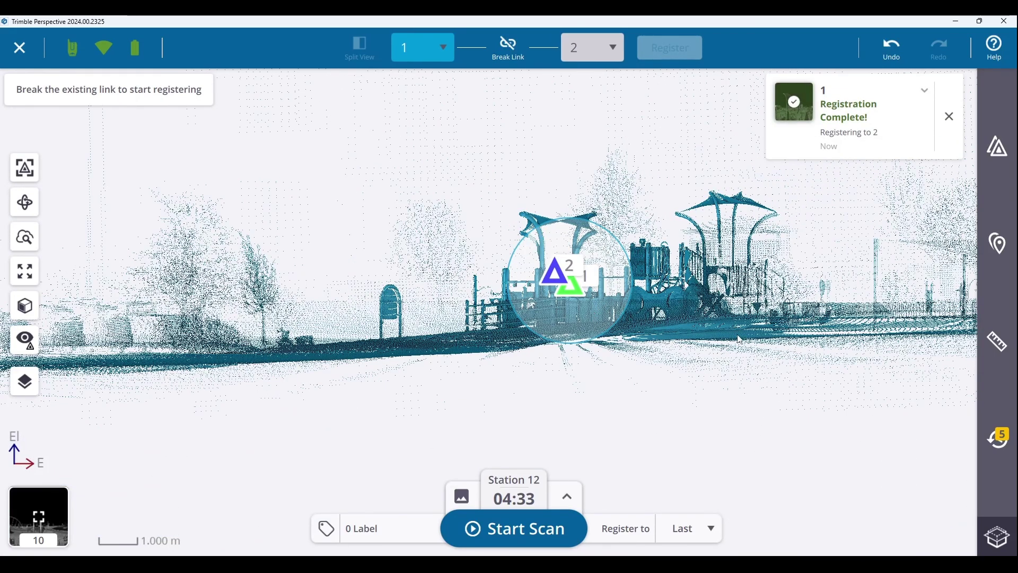
{"action": "left_click", "coordinate": [20, 47]}
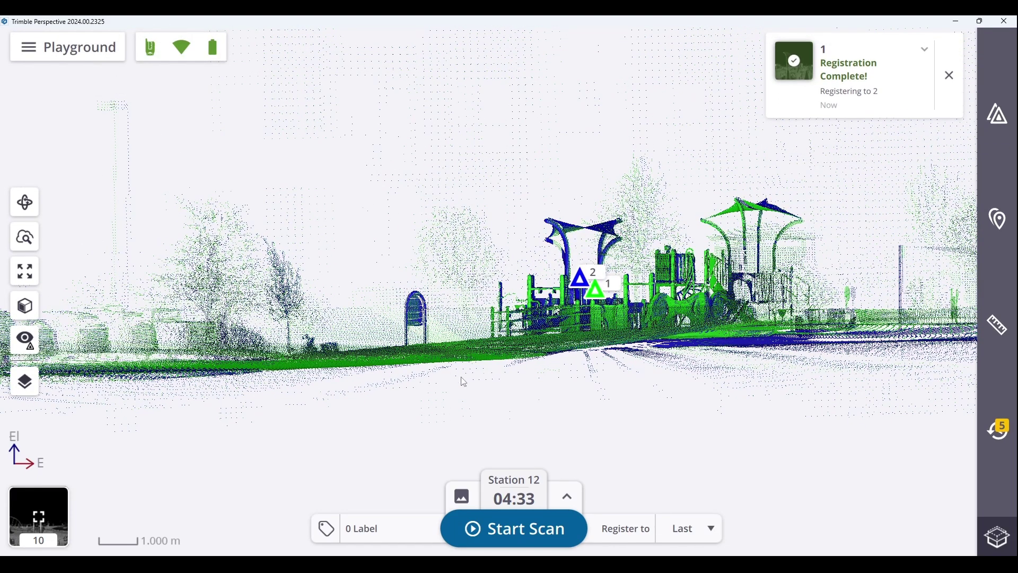
Apply the First Two Scans label to stations 1 and 2, then show the Stations list
{"action": "left_click", "coordinate": [380, 529]}
{"action": "left_click", "coordinate": [306, 468]}
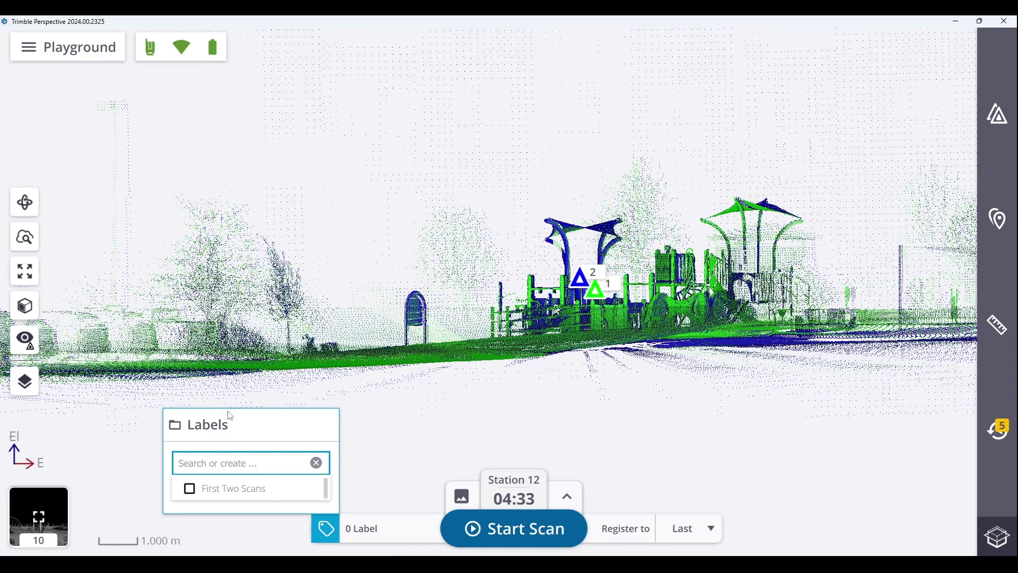
{"action": "left_click", "coordinate": [189, 490]}
{"action": "left_click", "coordinate": [999, 118]}
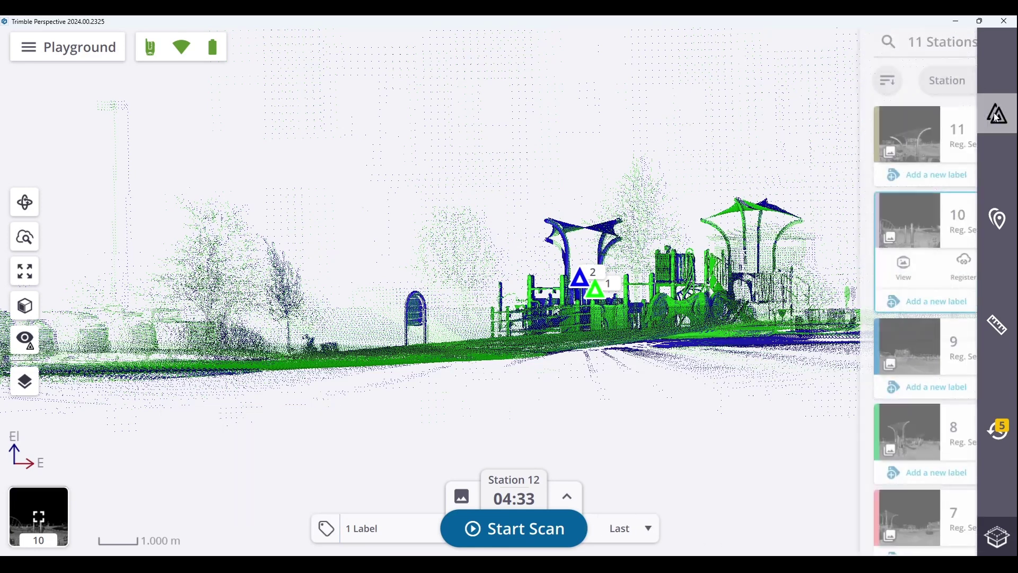
{"action": "scroll", "coordinate": [844, 322], "scroll_direction": "down", "scroll_amount": 10}
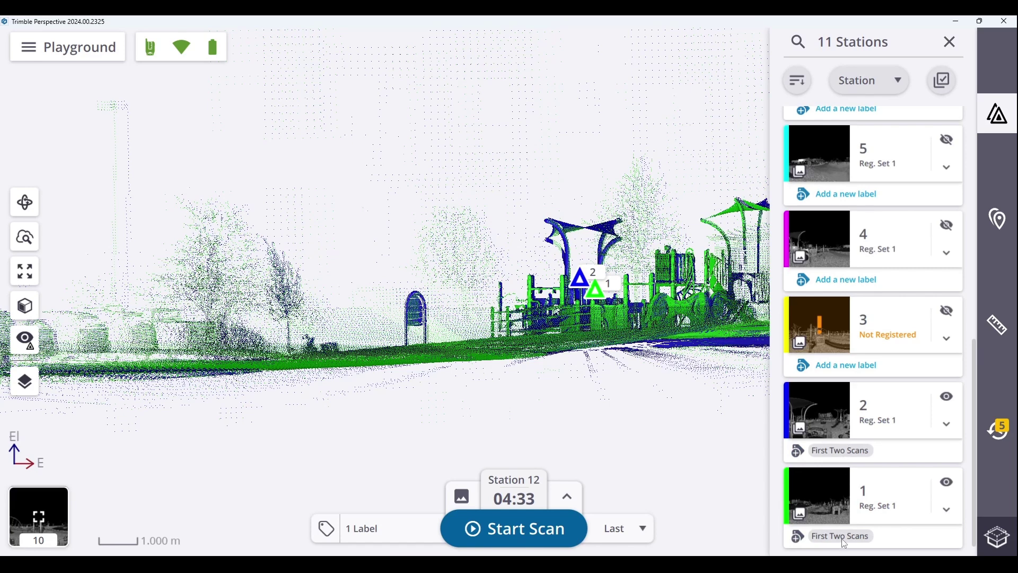
Filter stations by the First Two Scans label chip, leaving only stations 1 and 2
{"action": "left_click", "coordinate": [845, 451]}
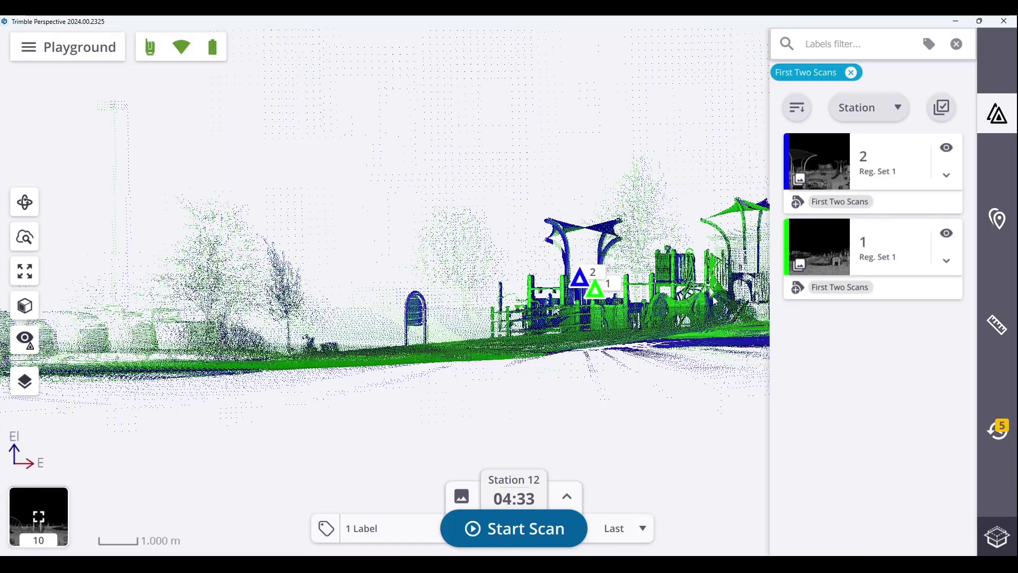
{"action": "left_click_drag", "start_coordinate": [689, 297], "coordinate": [583, 371]}
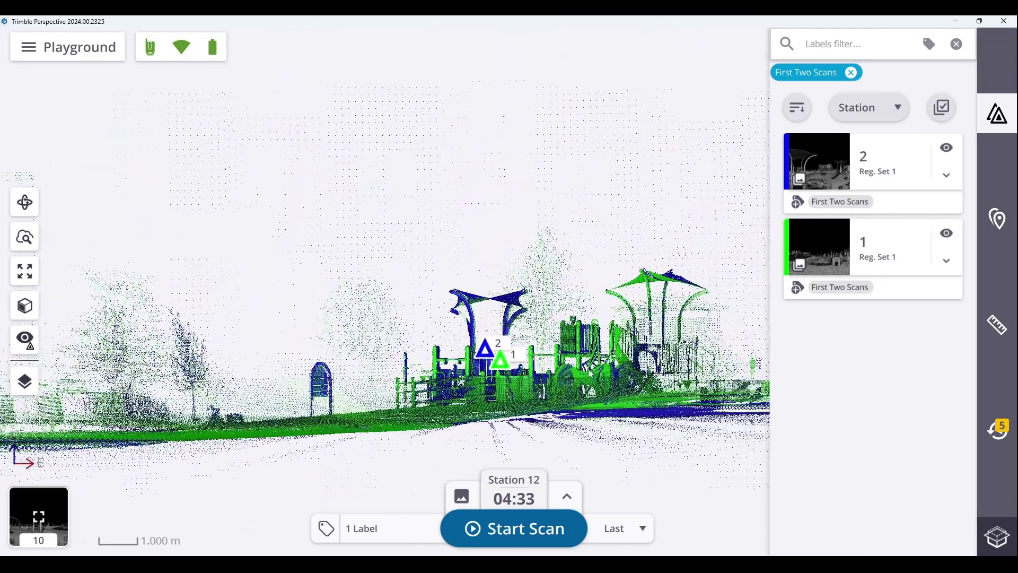
{"action": "scroll", "coordinate": [497, 331], "scroll_direction": "up", "scroll_amount": 3}
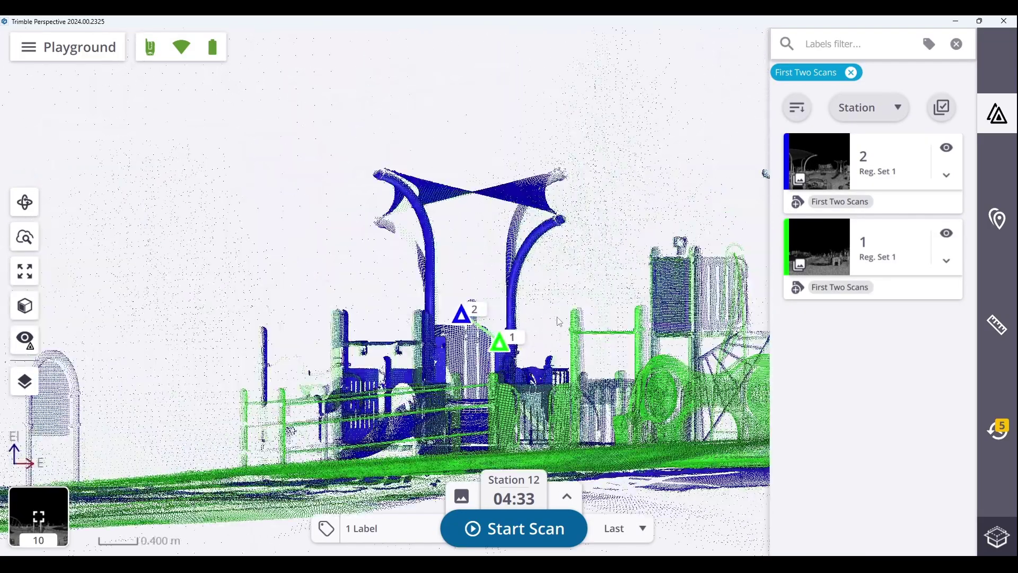
{"action": "scroll", "coordinate": [560, 322], "scroll_direction": "down", "scroll_amount": 3}
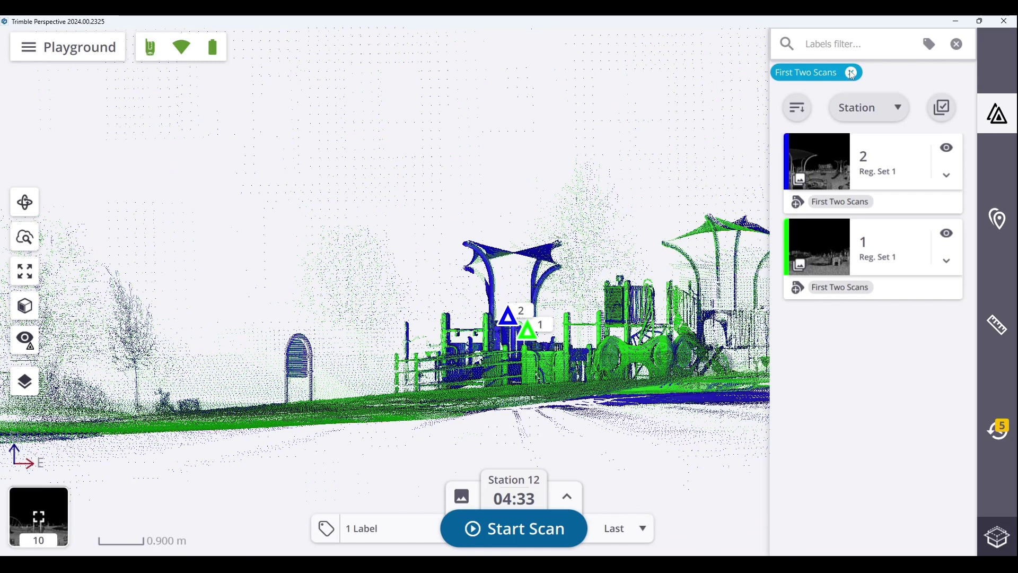